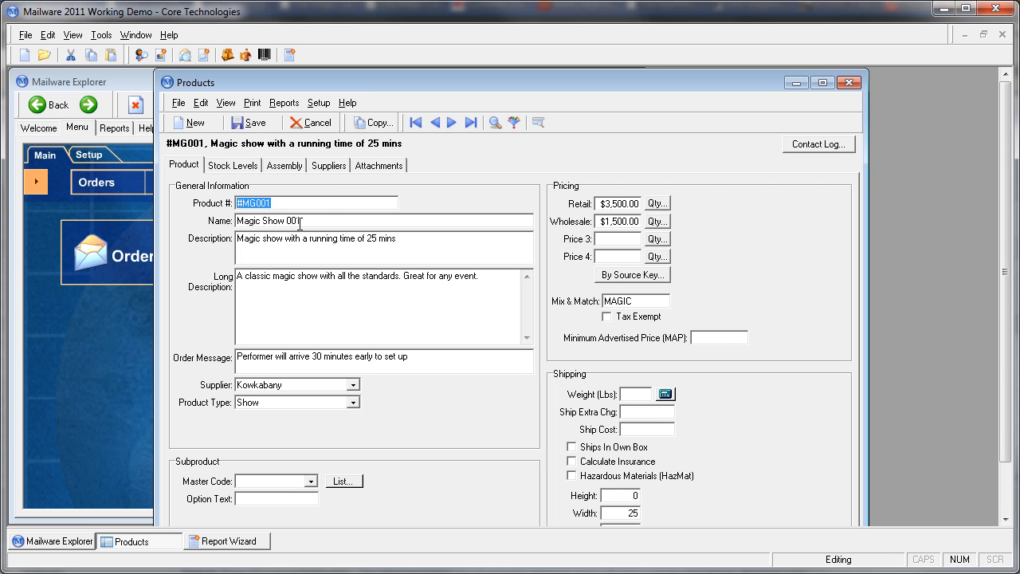
# Step: Review product #MG001's general information, including its number, descriptions, order message, supplier, product type and subproduct section
pyautogui.click(322, 206)
pyautogui.click(381, 250)
pyautogui.click(433, 304)
pyautogui.click(491, 281)
pyautogui.click(449, 360)
pyautogui.moveTo(453, 360); pyautogui.dragTo(231, 362)
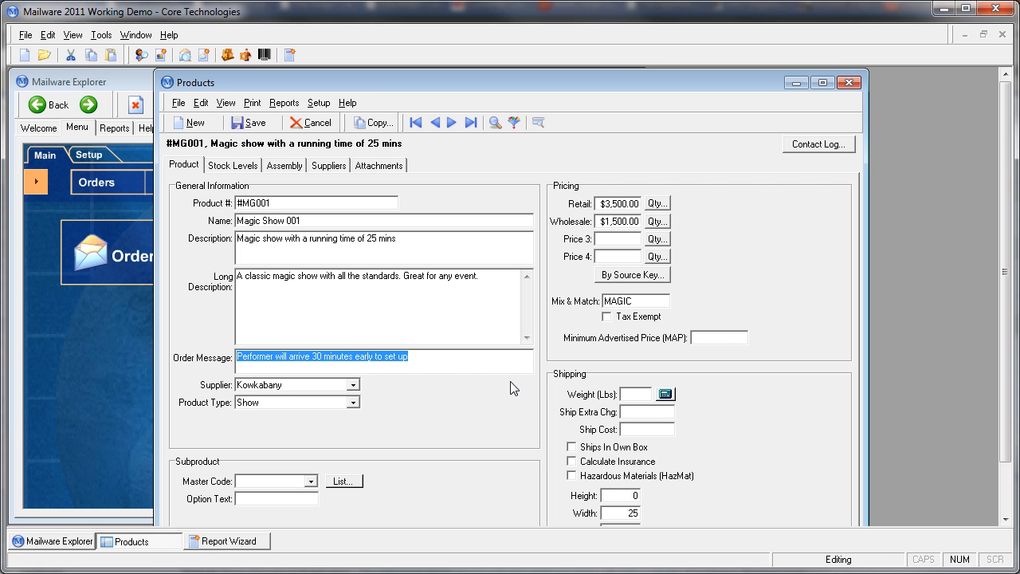
pyautogui.click(324, 386)
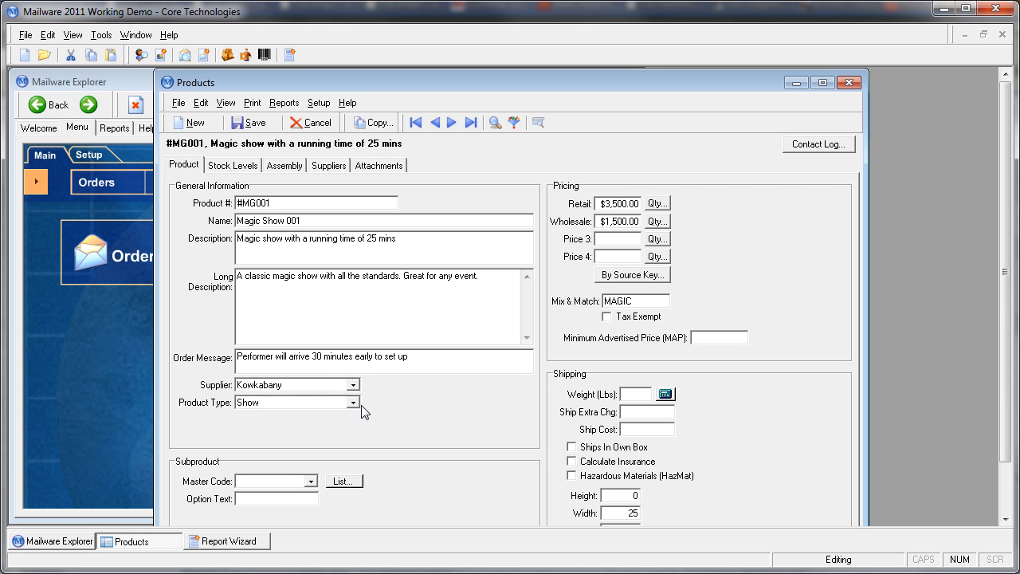
pyautogui.click(352, 403)
pyautogui.click(272, 467)
# Step: Review the product's retail and wholesale prices, mix and match code, and shipping dimensions
pyautogui.click(619, 203)
pyautogui.click(619, 221)
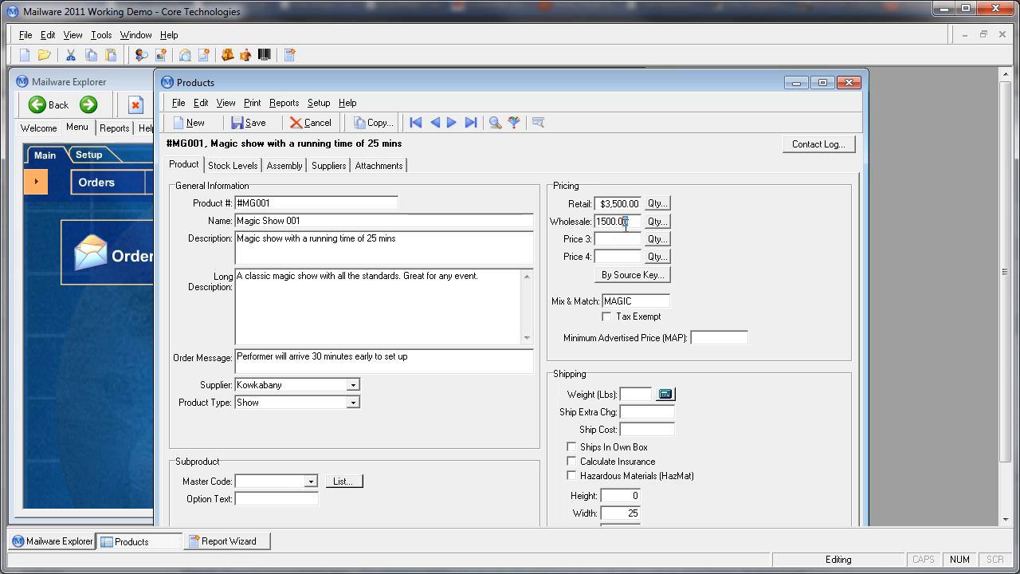
pyautogui.click(624, 238)
pyautogui.click(630, 223)
pyautogui.click(638, 300)
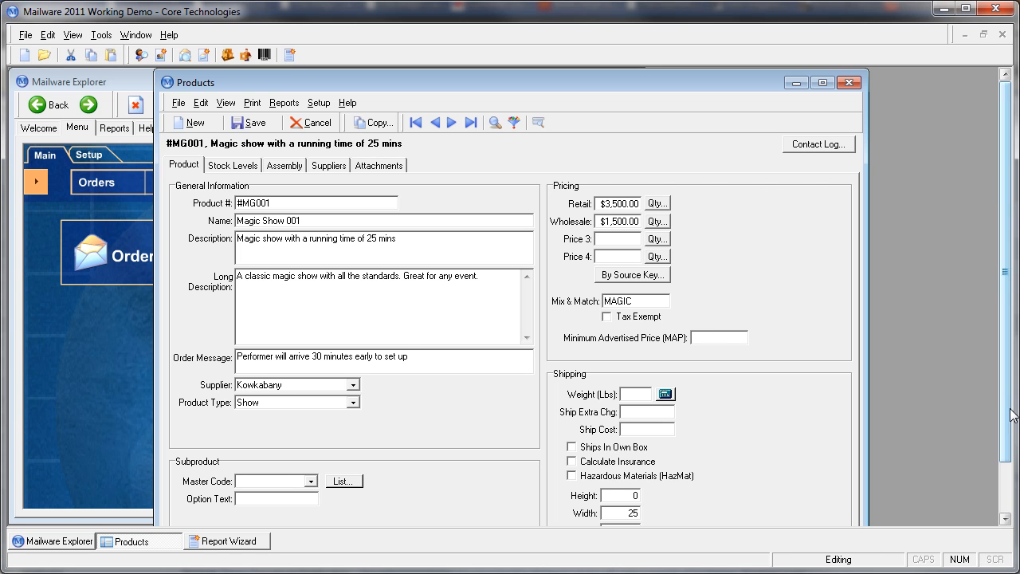
pyautogui.moveTo(1010, 414); pyautogui.dragTo(1010, 447)
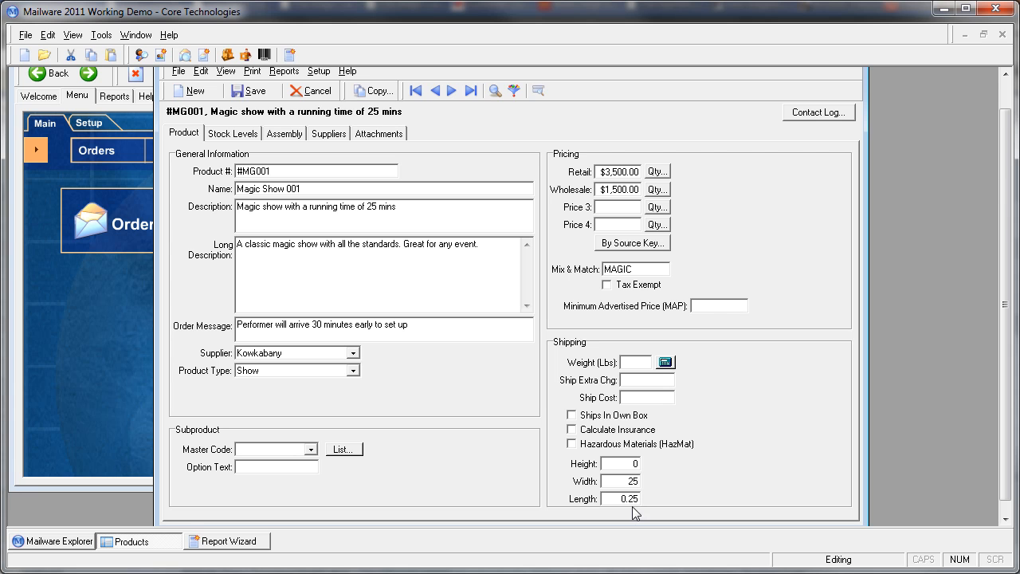
pyautogui.scroll(1, 930, 278)
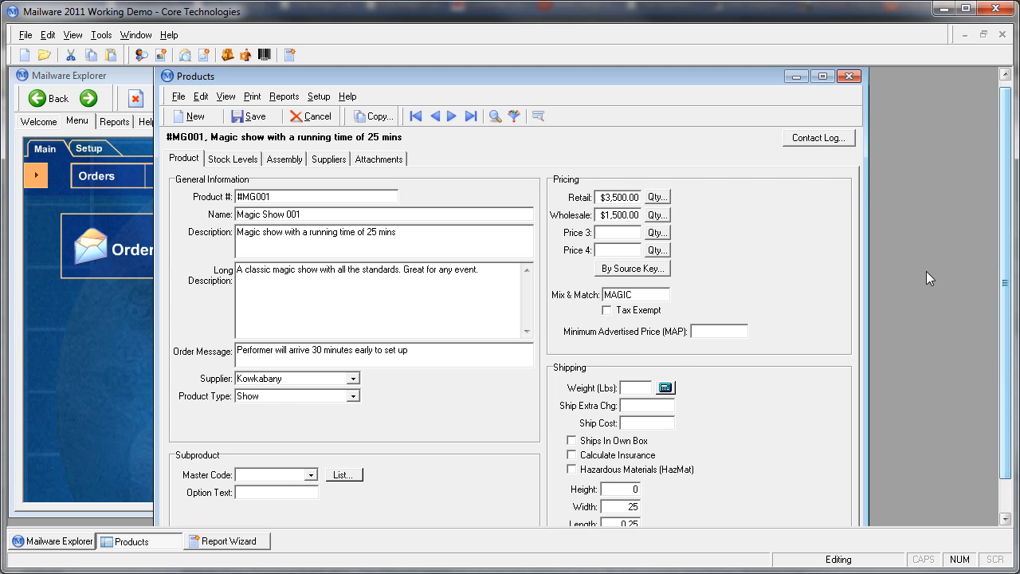
# Step: Check the product's non-inventory stock setting and the Stage entry in its extra fields
pyautogui.click(232, 160)
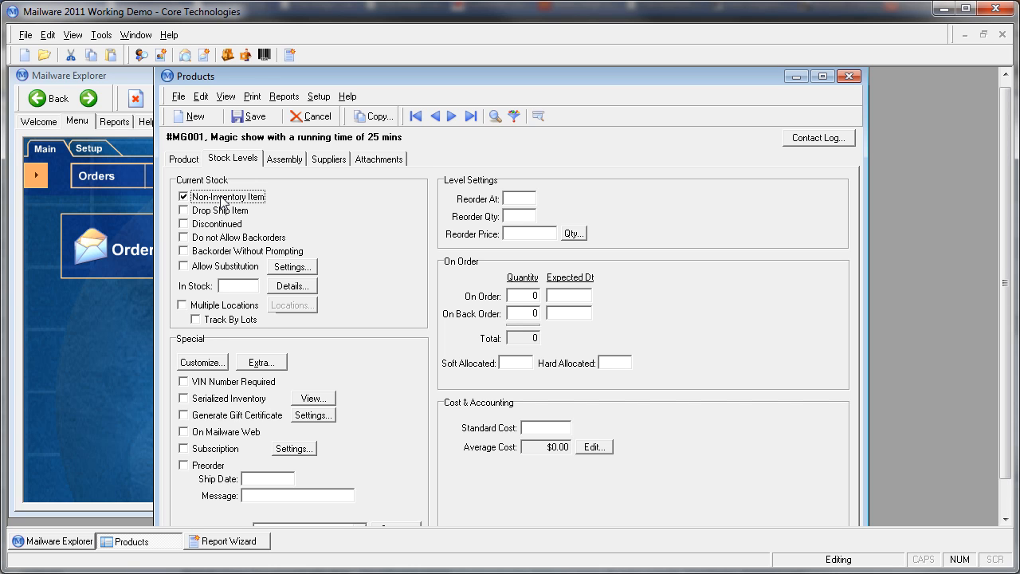
pyautogui.click(184, 197)
pyautogui.click(185, 198)
pyautogui.click(261, 362)
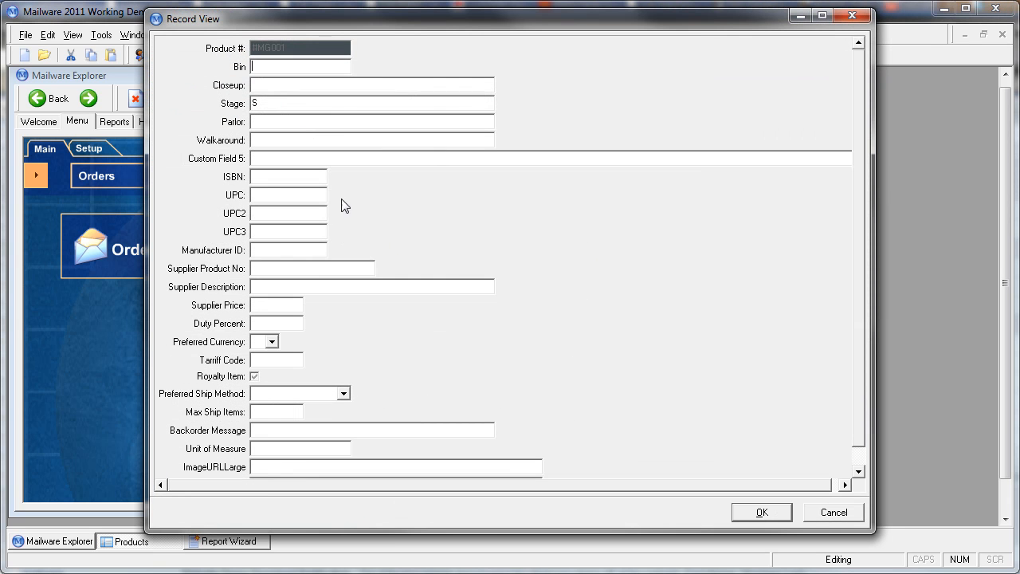
pyautogui.doubleClick(257, 103)
pyautogui.click(762, 512)
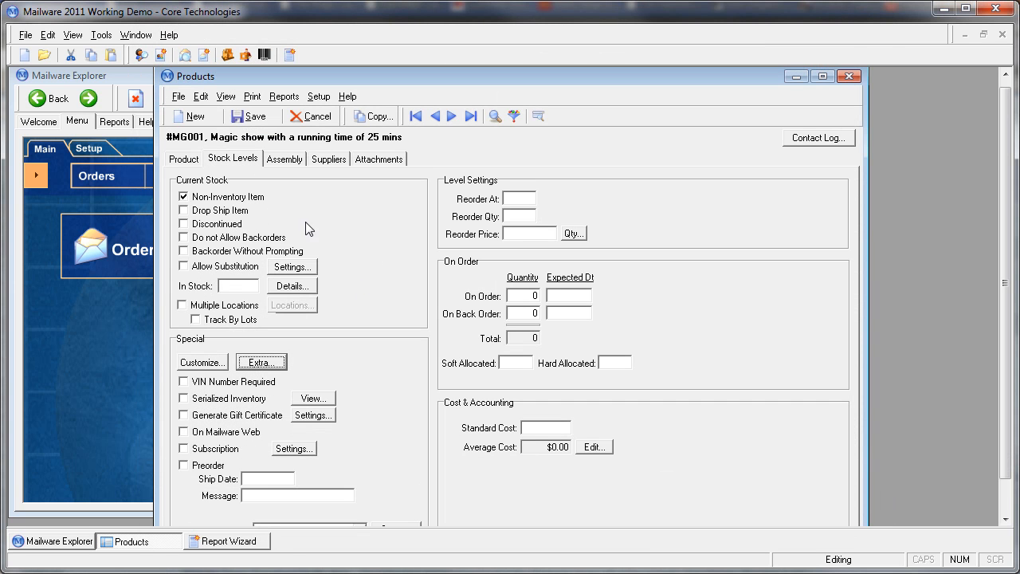
# Step: Open the product's assembly list and view the available items for a new row
pyautogui.click(286, 160)
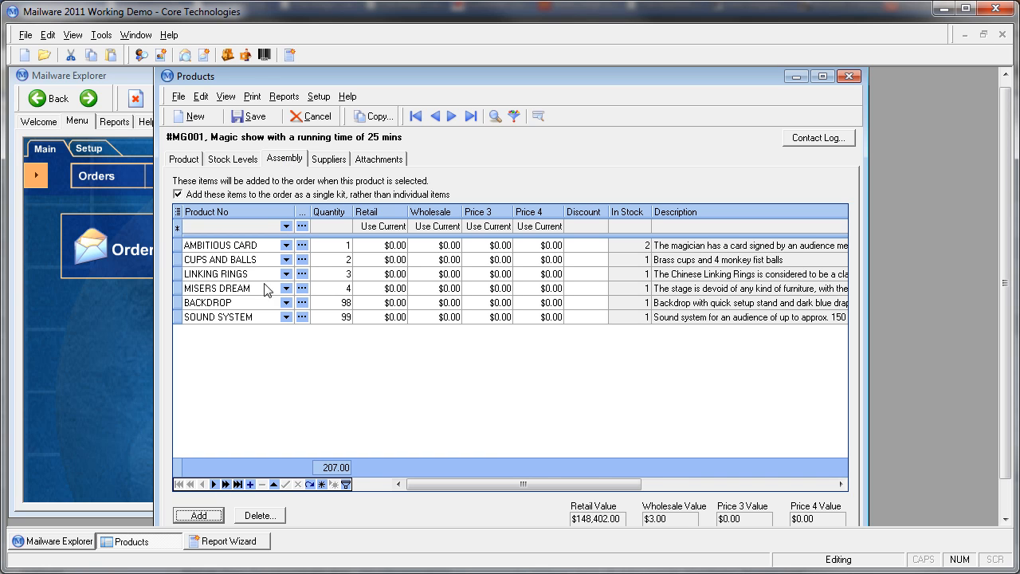
pyautogui.click(254, 227)
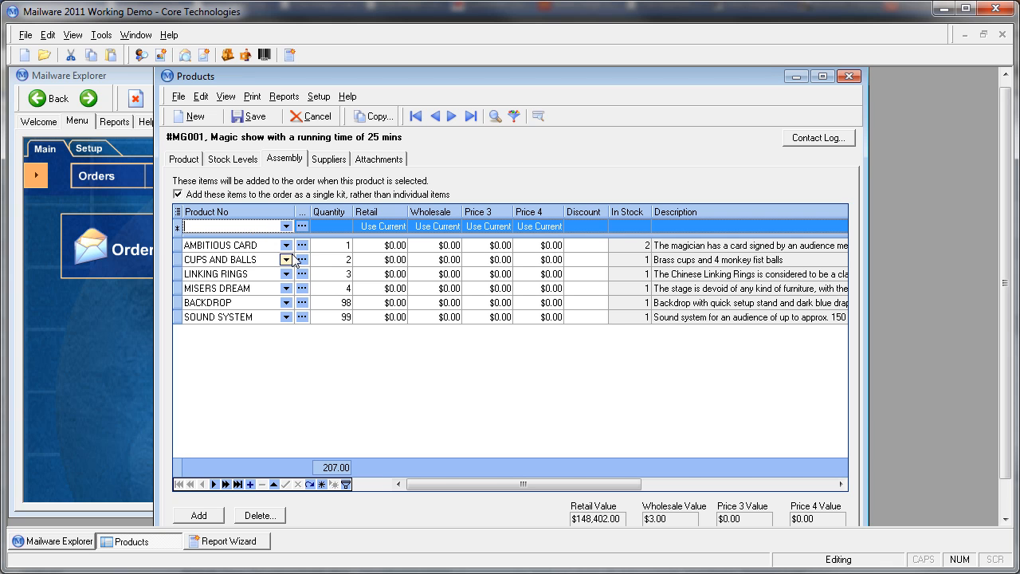
pyautogui.click(286, 226)
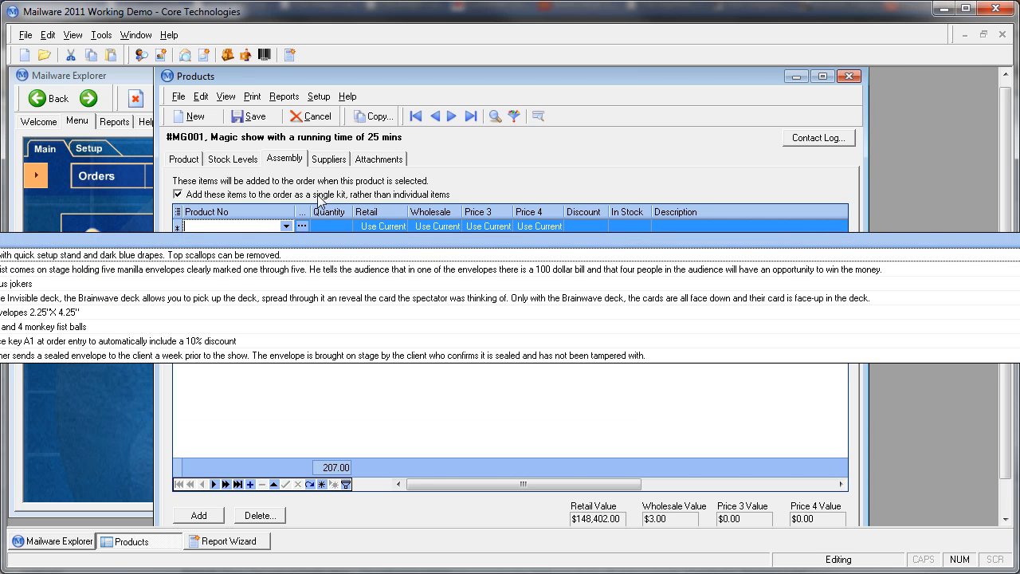
pyautogui.click(455, 172)
# Step: Open the product search for the new assembly row and filter it by product type Effects
pyautogui.click(302, 227)
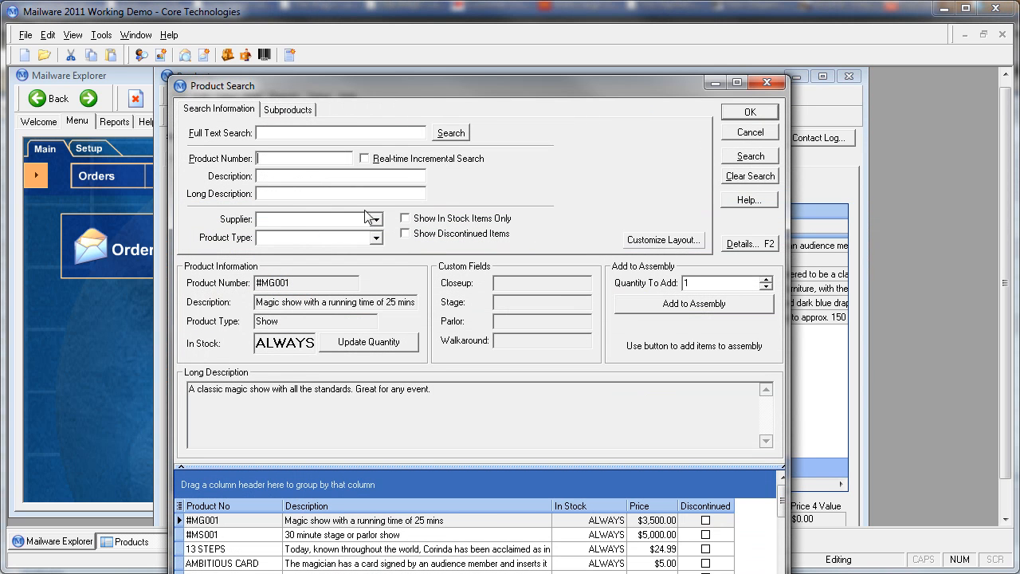
pyautogui.moveTo(467, 91); pyautogui.dragTo(473, 25)
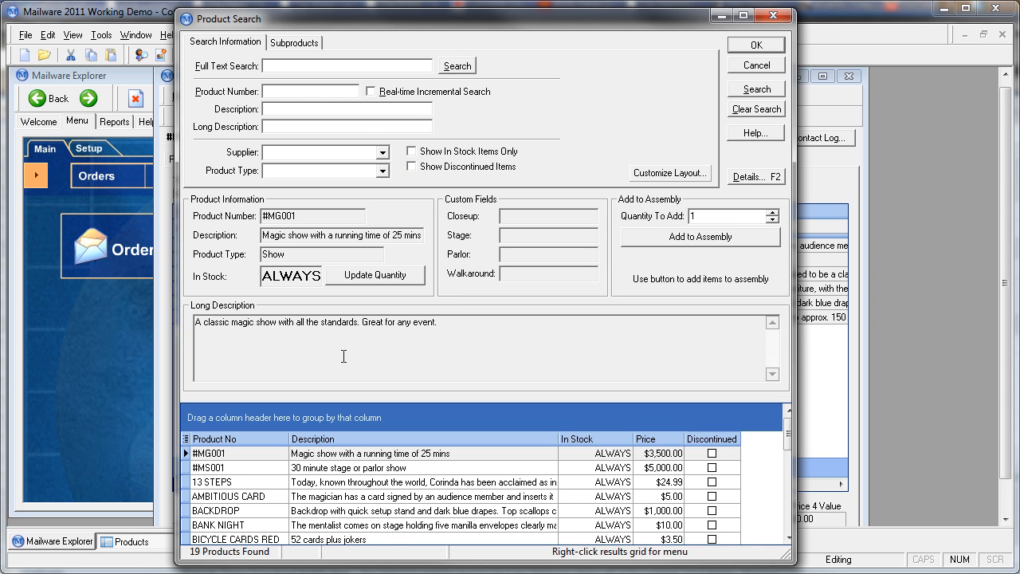
pyautogui.click(382, 171)
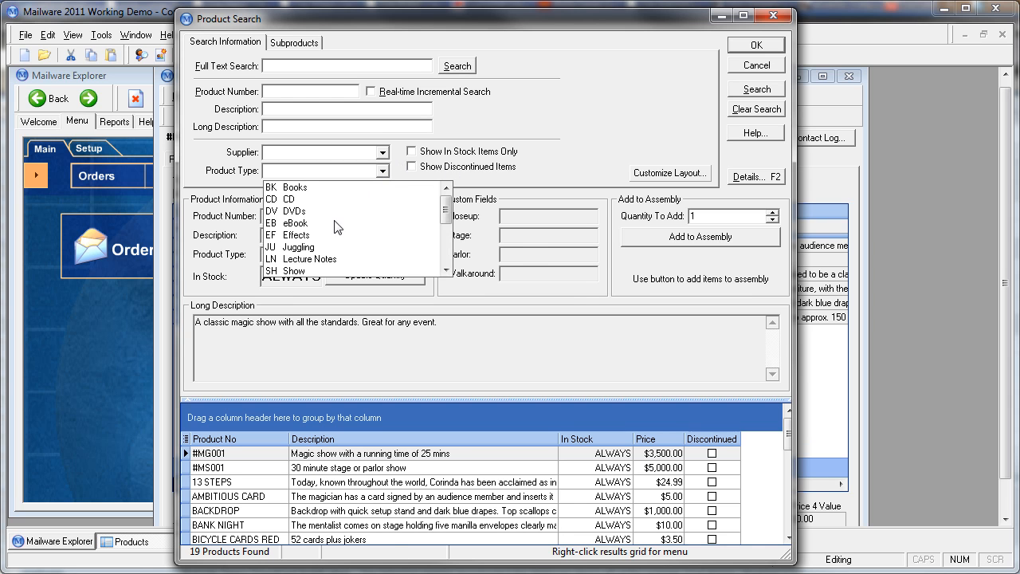
pyautogui.click(297, 235)
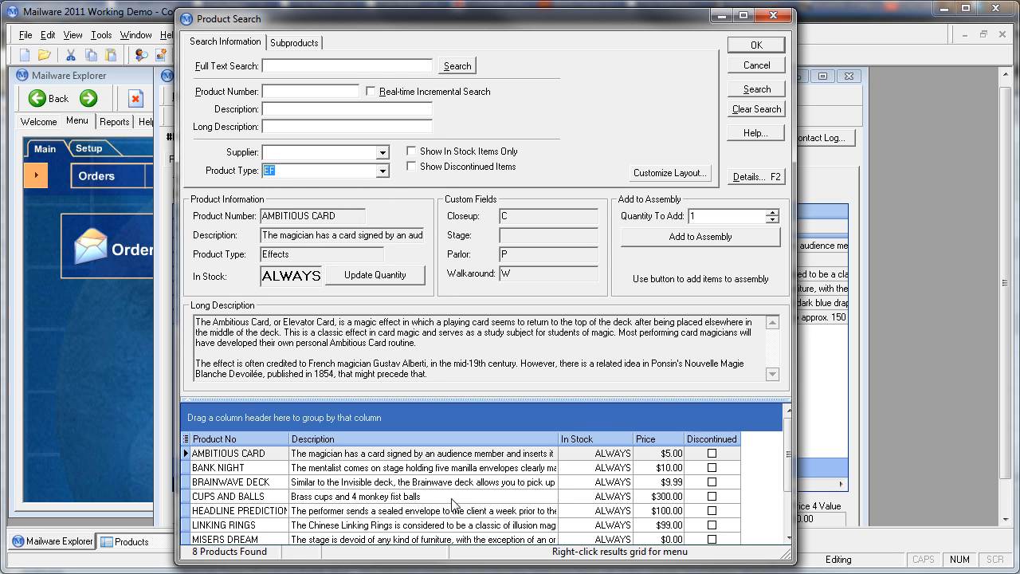
# Step: Look through the effects in the search results and select AMBITIOUS CARD, keeping the assembly list in view behind the search
pyautogui.click(322, 468)
pyautogui.click(322, 482)
pyautogui.click(322, 496)
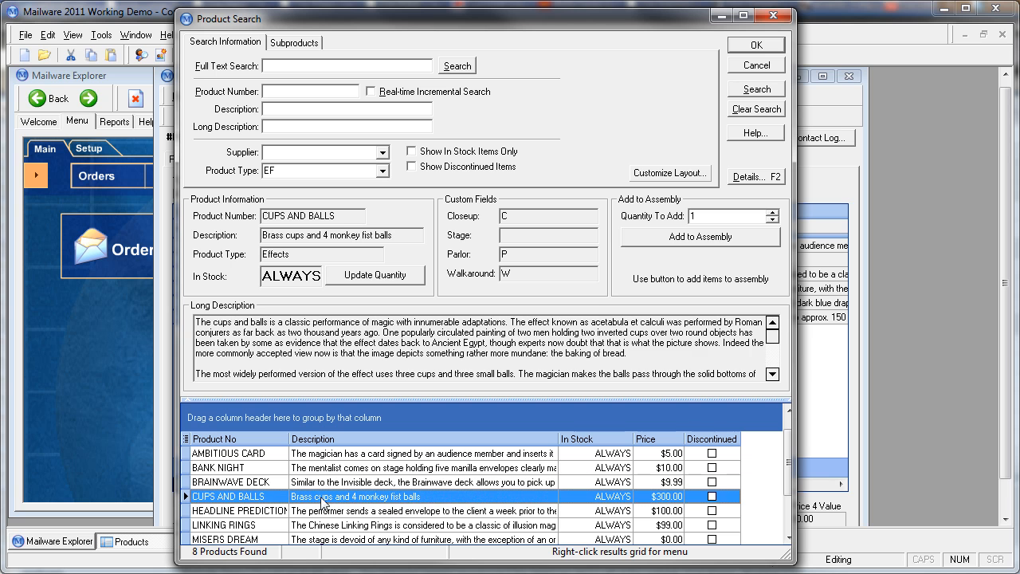
pyautogui.click(228, 453)
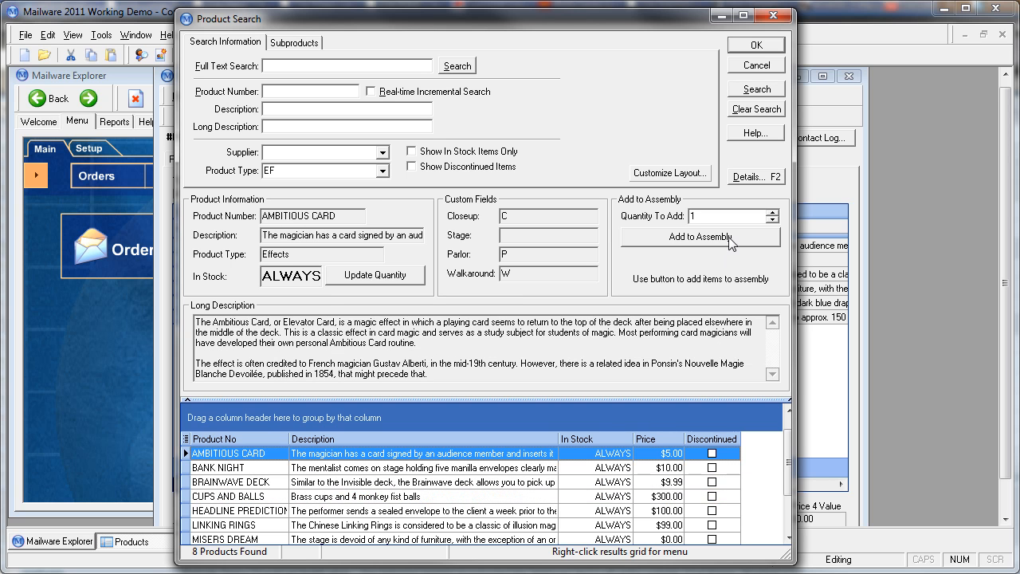
pyautogui.moveTo(593, 20); pyautogui.dragTo(669, 22)
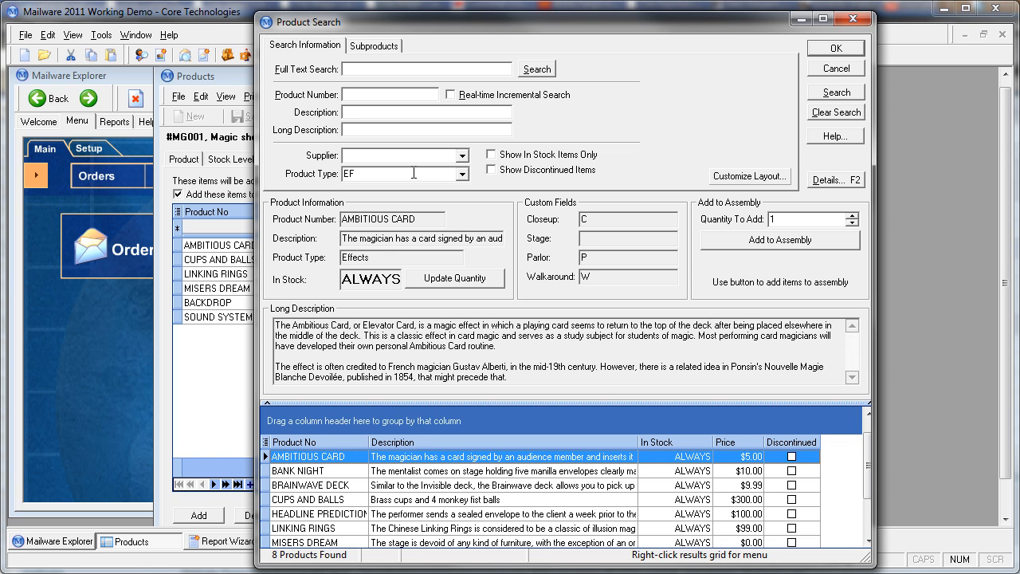
# Step: Filter the product search by product type Utility Items to view the available equipment
pyautogui.click(461, 175)
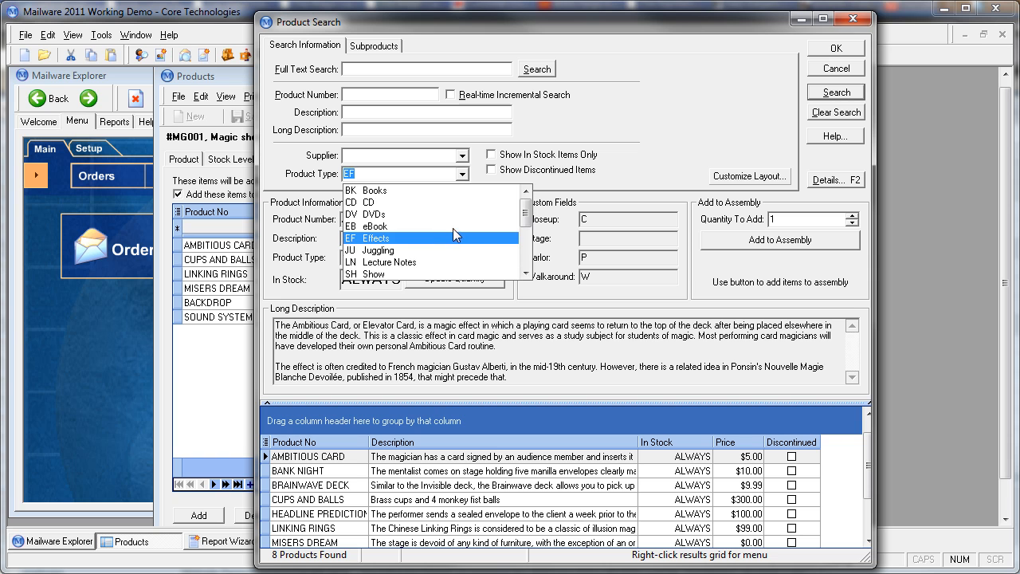
pyautogui.scroll(-6, 454, 237)
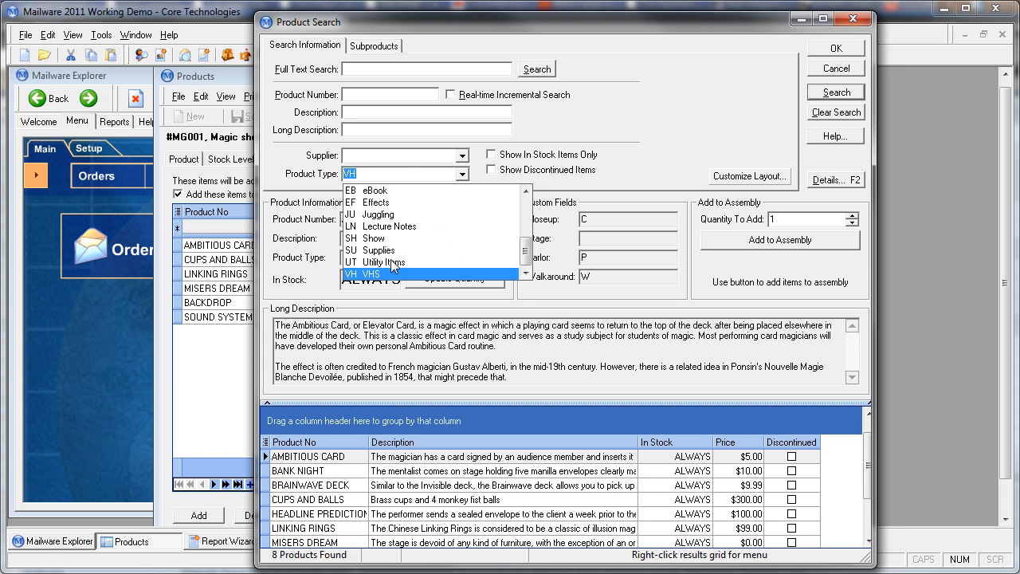
pyautogui.click(389, 261)
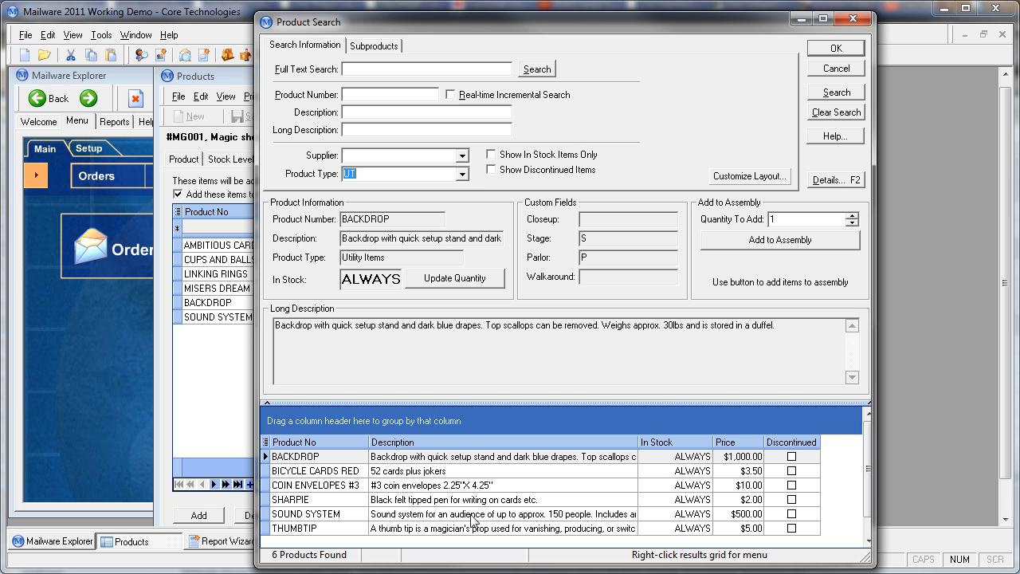
# Step: Filter the search back to product type Effects and insert AMBITIOUS CARD into the new assembly row
pyautogui.click(462, 174)
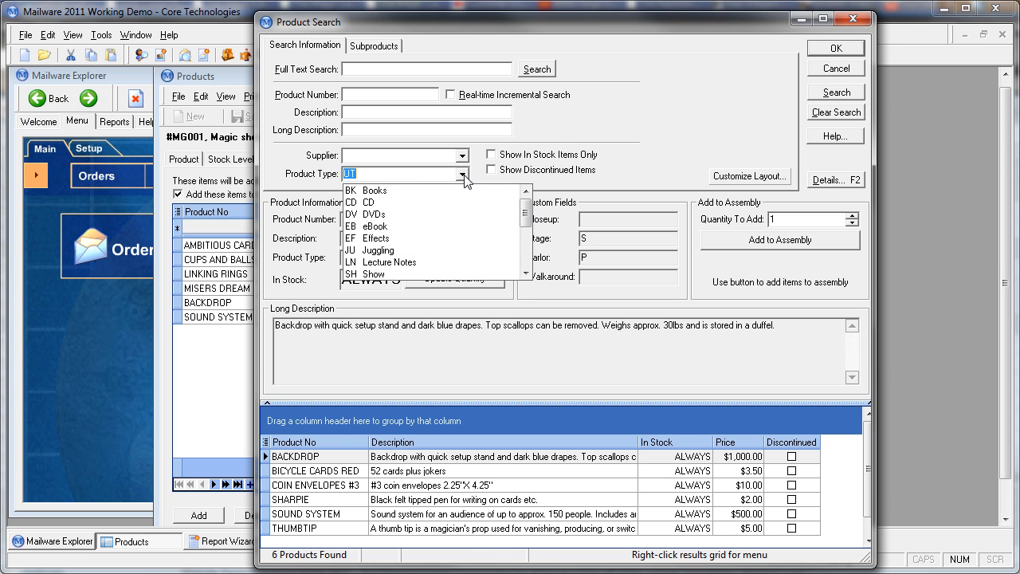
pyautogui.click(373, 239)
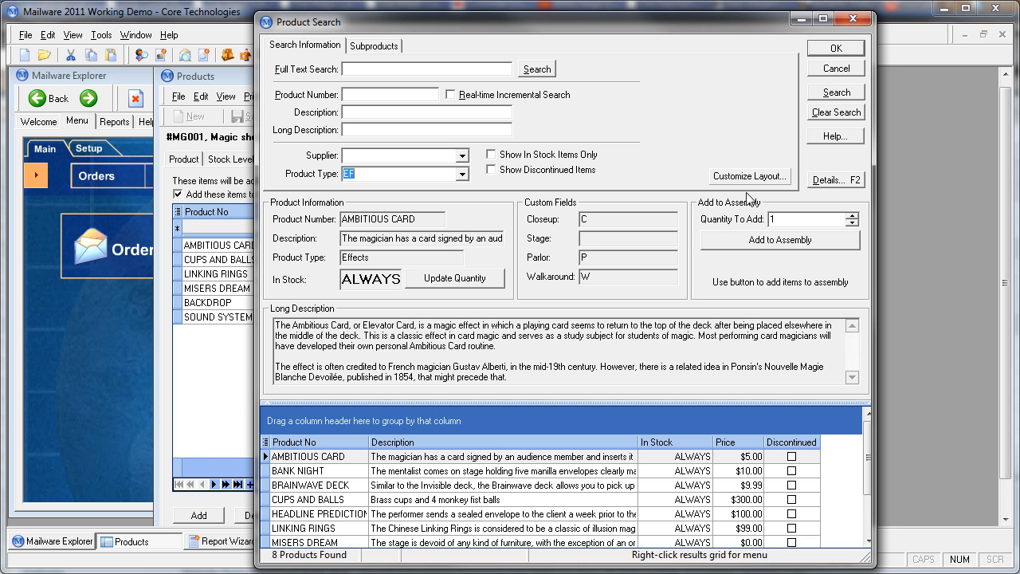
pyautogui.click(836, 49)
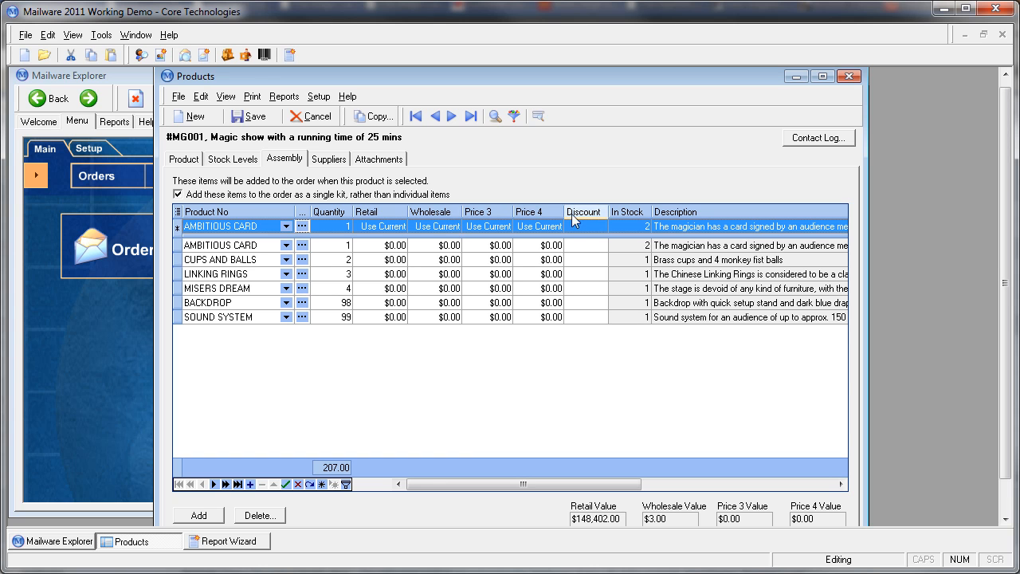
# Step: Hide the Retail, Wholesale, Price 3, Price 4 and Discount columns in the assembly list and widen the Description column
pyautogui.click(177, 214)
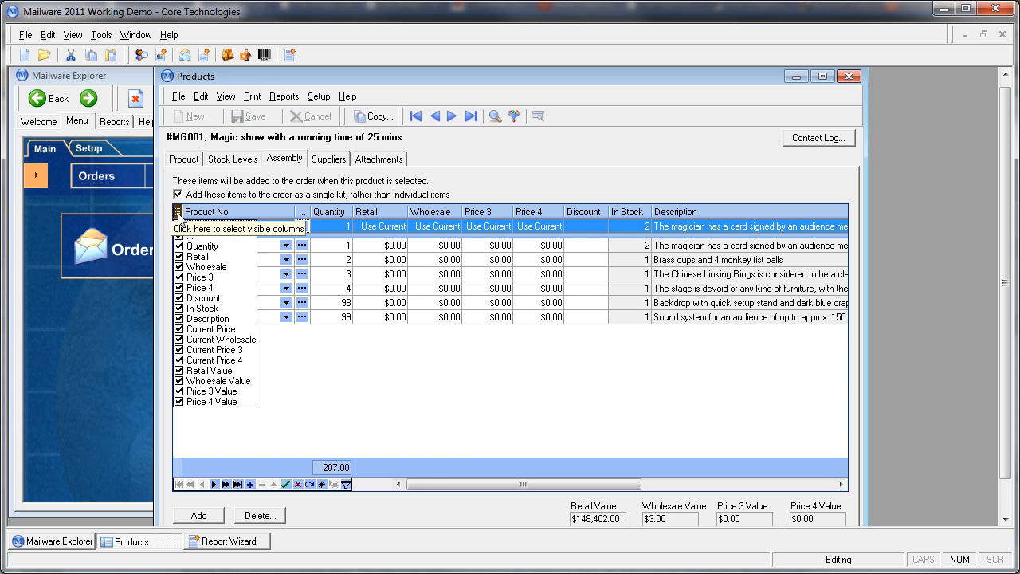
pyautogui.click(179, 256)
pyautogui.click(179, 267)
pyautogui.click(179, 277)
pyautogui.click(180, 287)
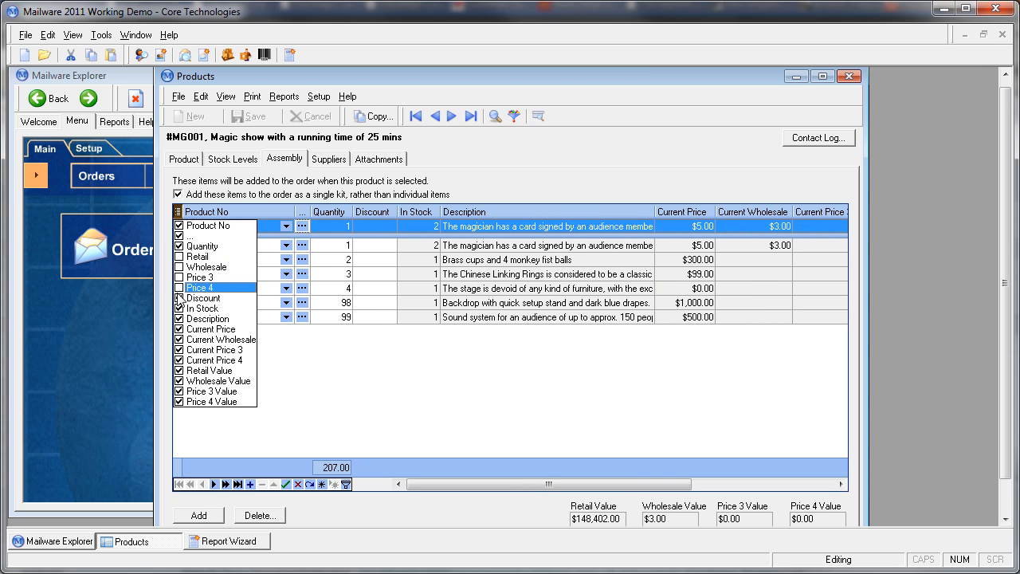
pyautogui.click(180, 298)
pyautogui.click(447, 412)
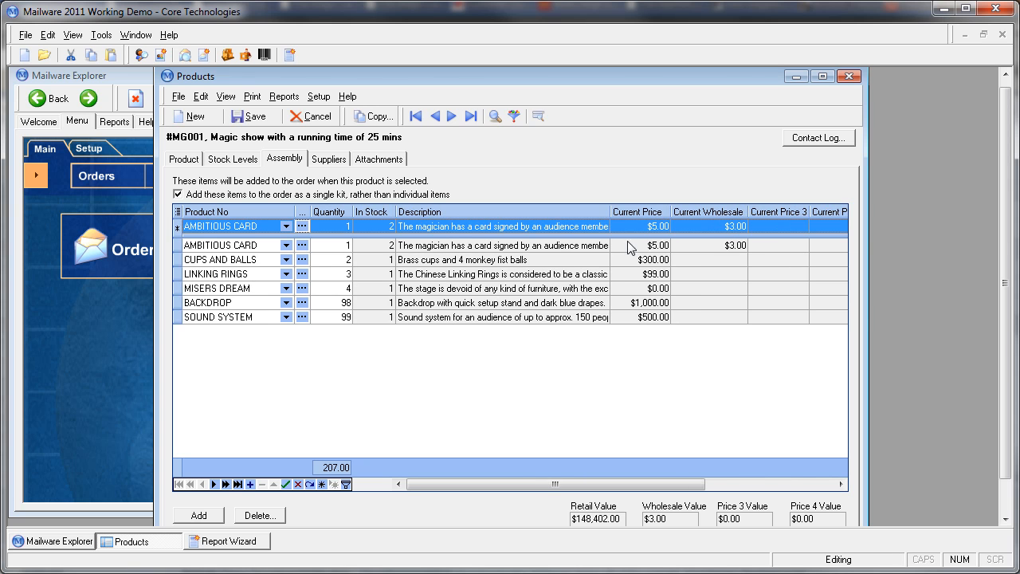
pyautogui.moveTo(610, 214); pyautogui.dragTo(848, 239)
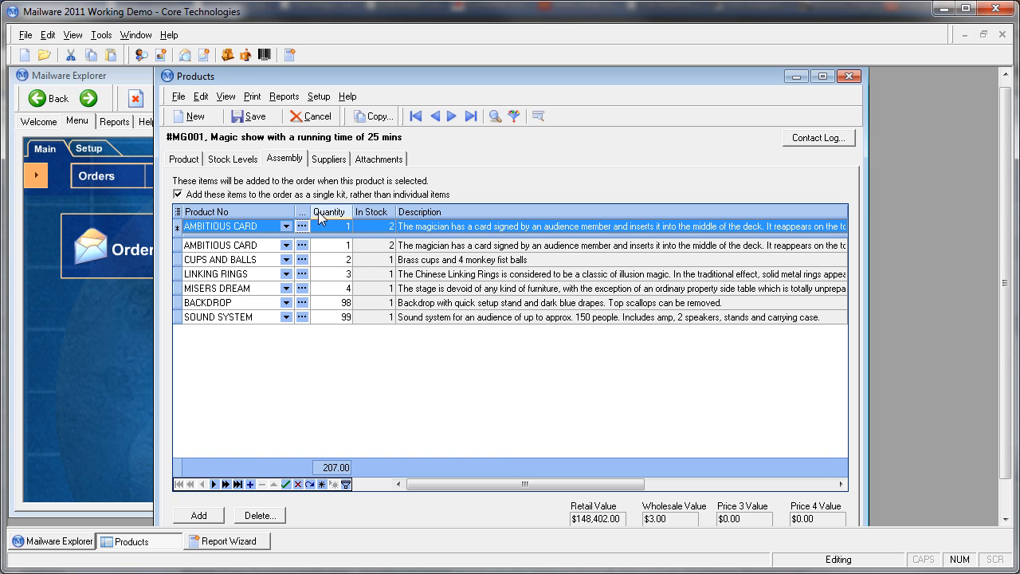
# Step: Set the quantity of CUPS AND BALLS to 1 and the first AMBITIOUS CARD to 2, sorting the assembly by quantity
pyautogui.click(349, 262)
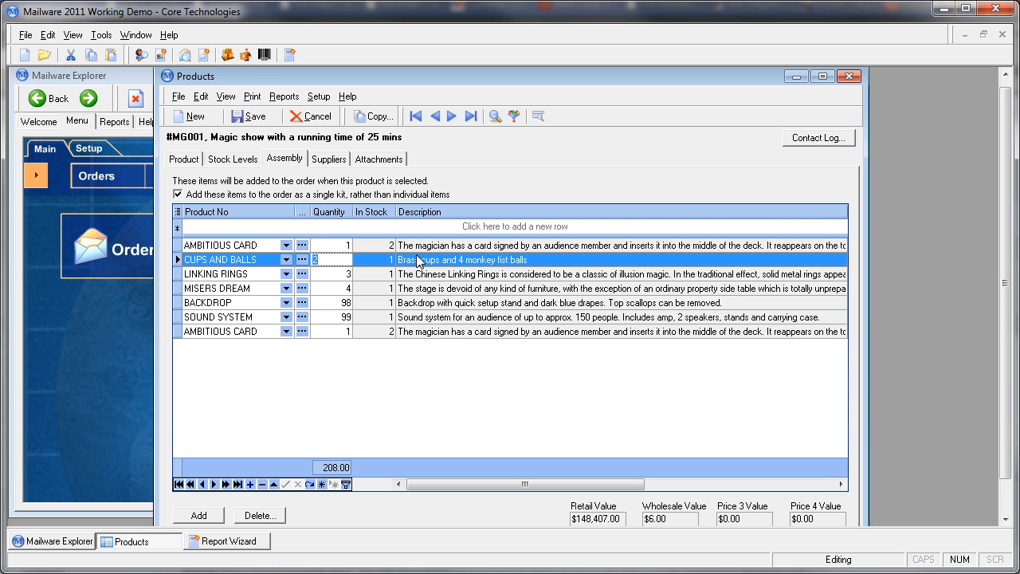
pyautogui.write('1')
pyautogui.press('Tab')
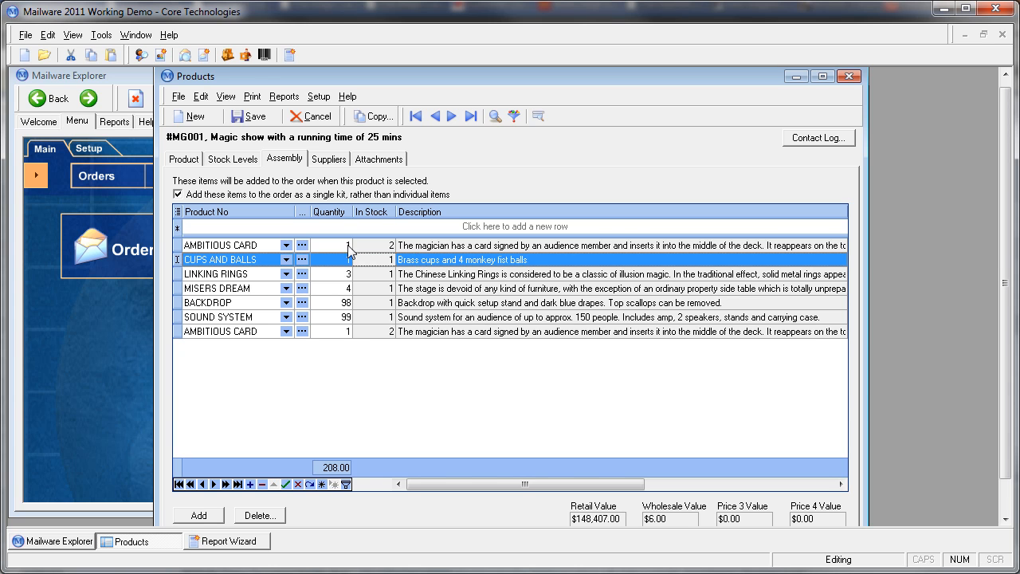
pyautogui.click(348, 244)
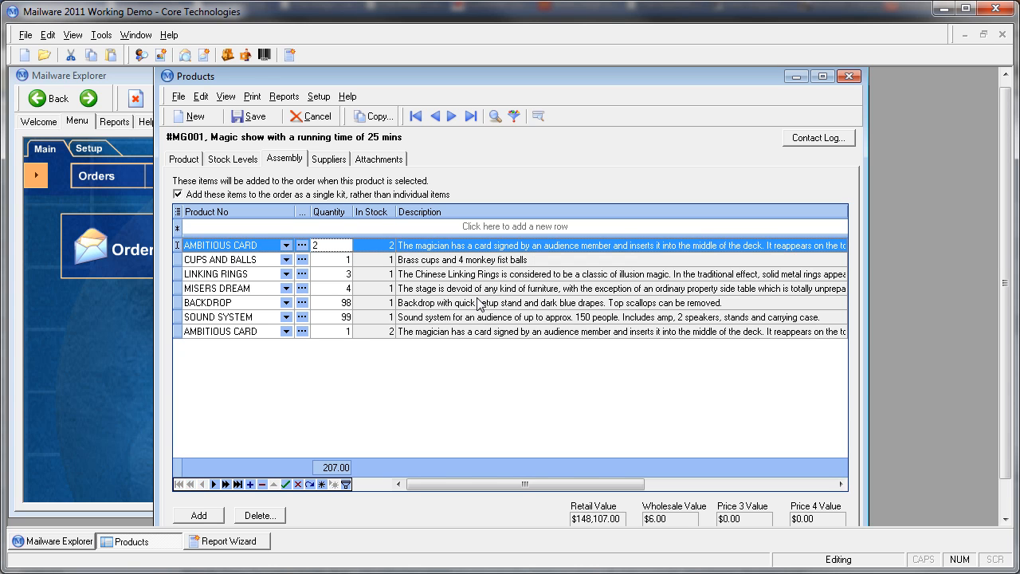
pyautogui.write('2')
pyautogui.click(341, 213)
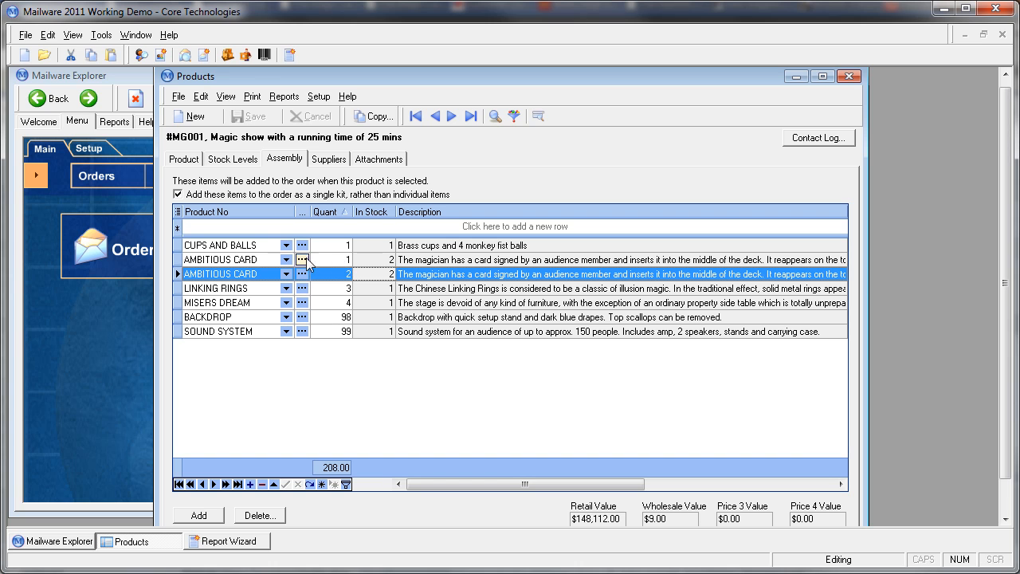
# Step: Delete the duplicate AMBITIOUS CARD row with quantity 2 from the assembly
pyautogui.click(213, 275)
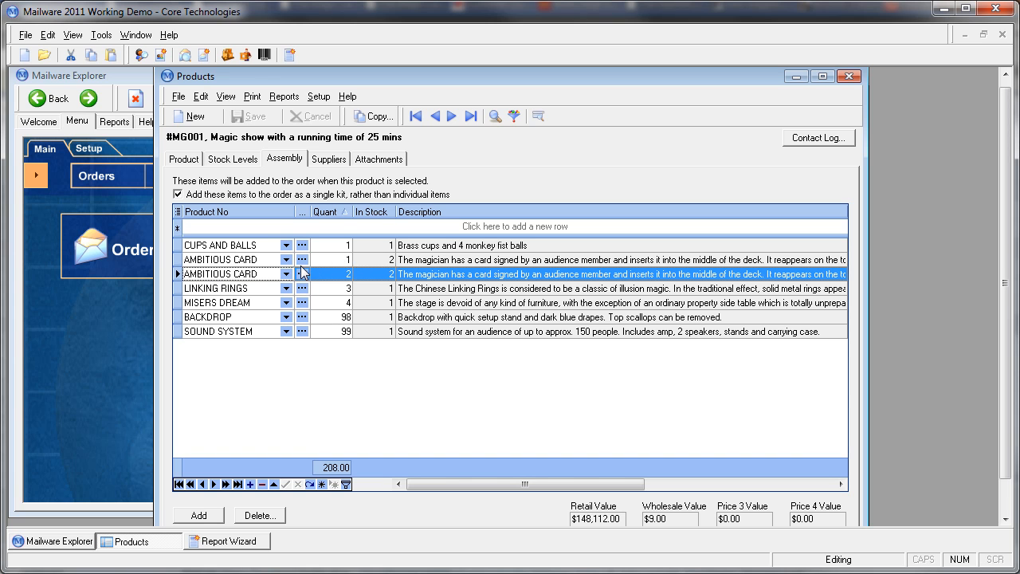
pyautogui.hotkey('ctrl', 'Delete')
pyautogui.click(487, 331)
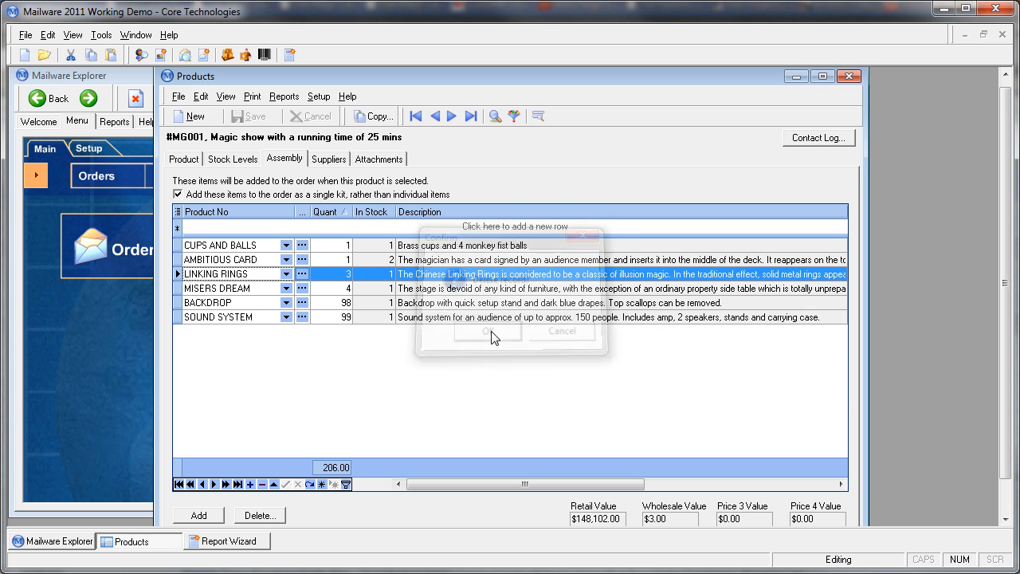
# Step: Set the quantity of AMBITIOUS CARD in the assembly list to 2
pyautogui.click(350, 259)
pyautogui.write('2')
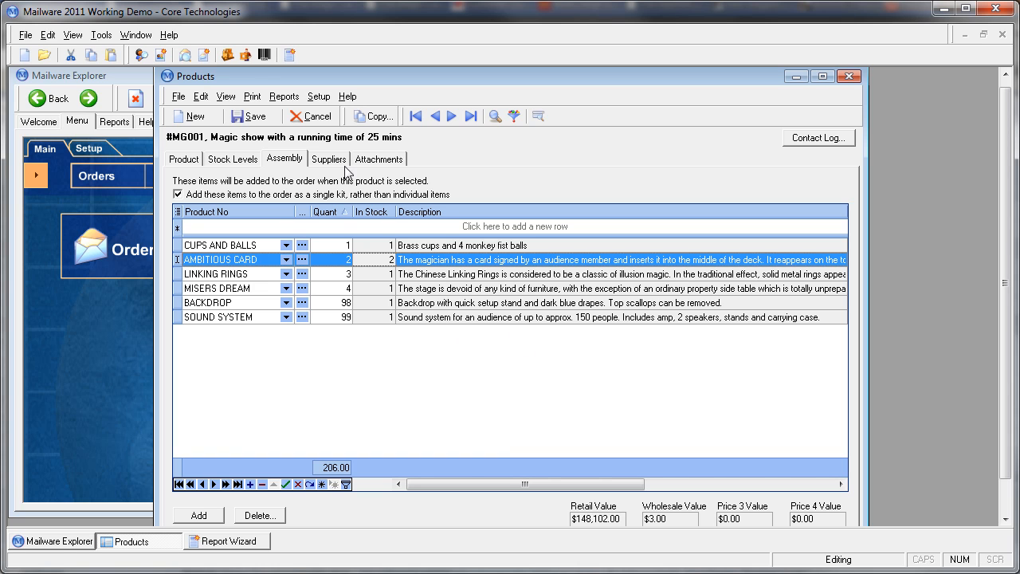
# Step: Run the This SHOW Checklist report for #MG001, review its items and accessories in the preview, and return to the product
pyautogui.click(285, 97)
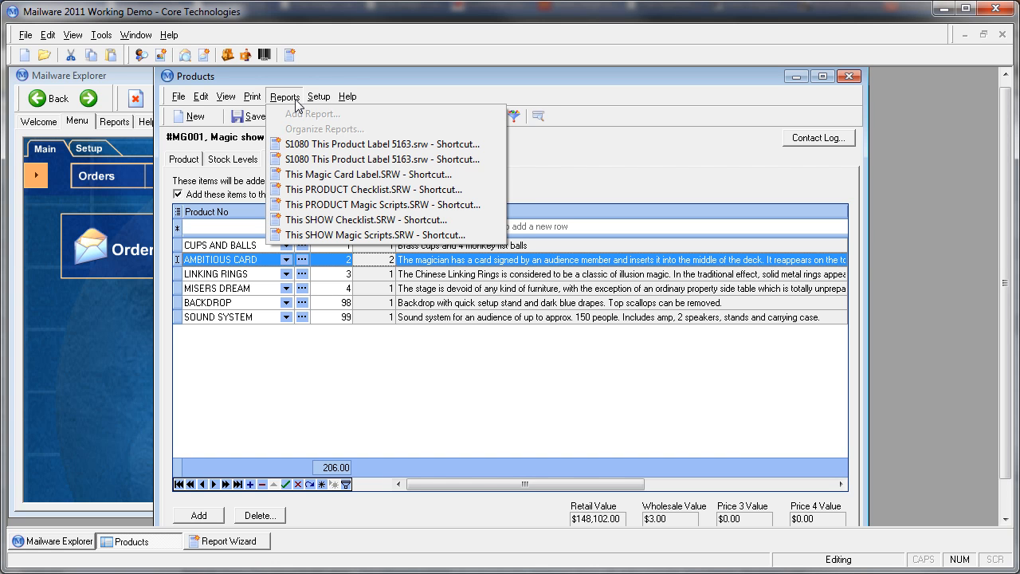
pyautogui.click(341, 225)
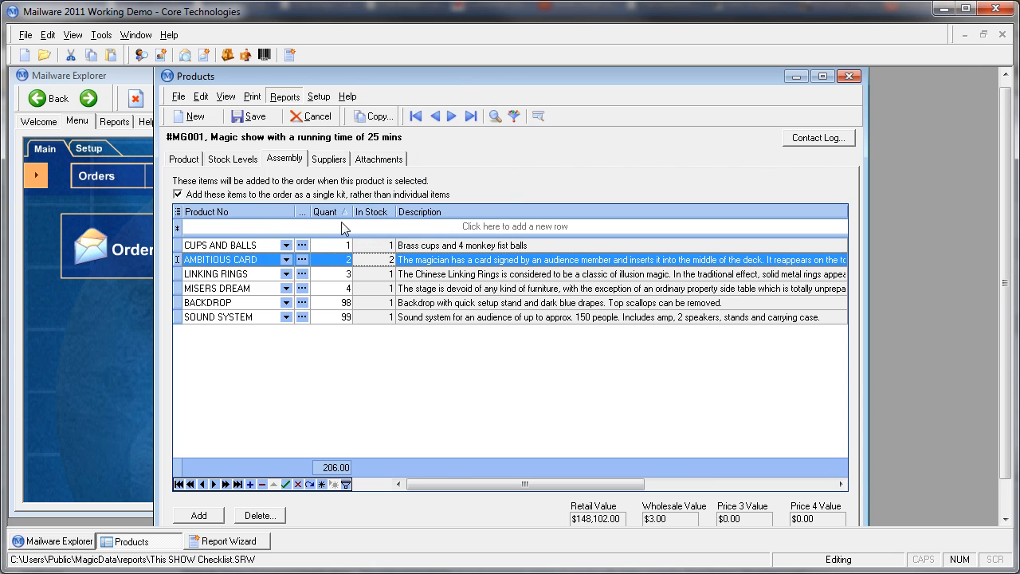
pyautogui.click(256, 547)
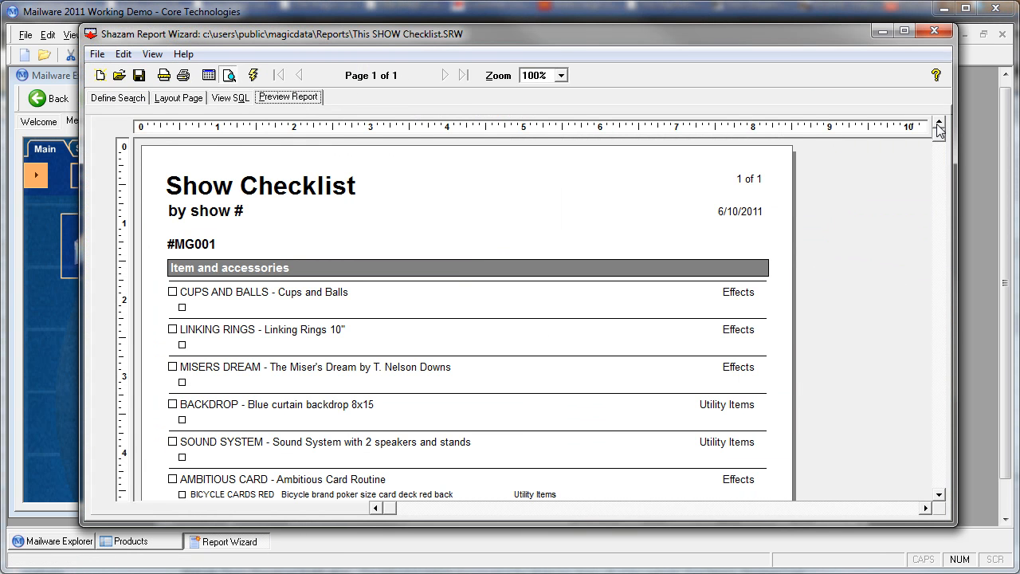
pyautogui.click(939, 495)
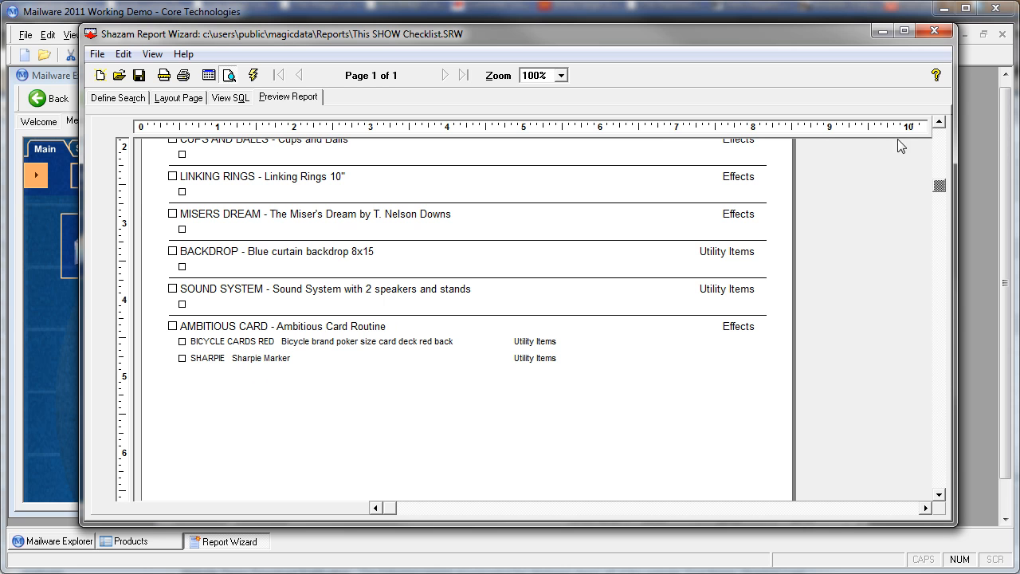
pyautogui.click(939, 122)
pyautogui.click(939, 122)
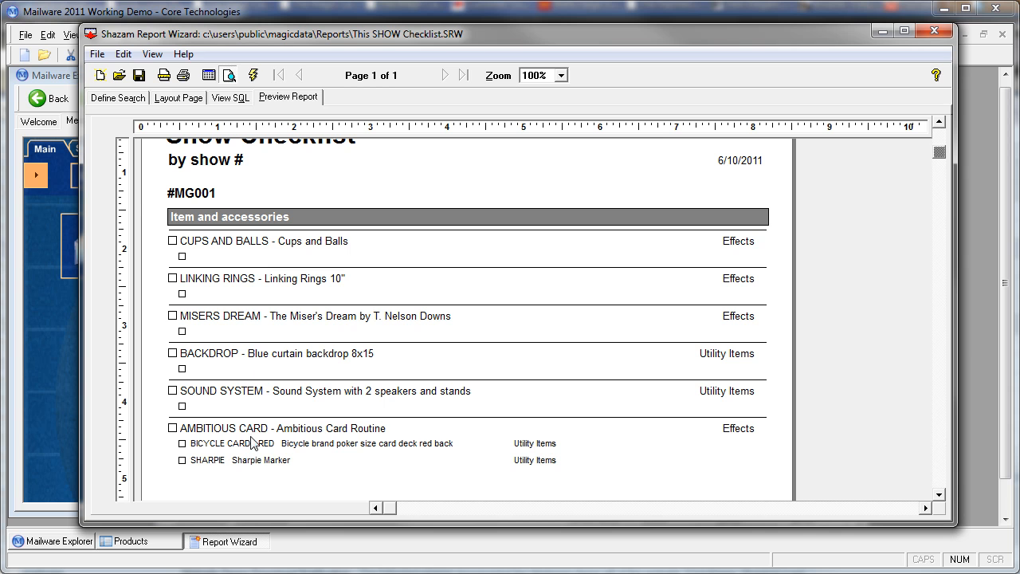
pyautogui.click(976, 345)
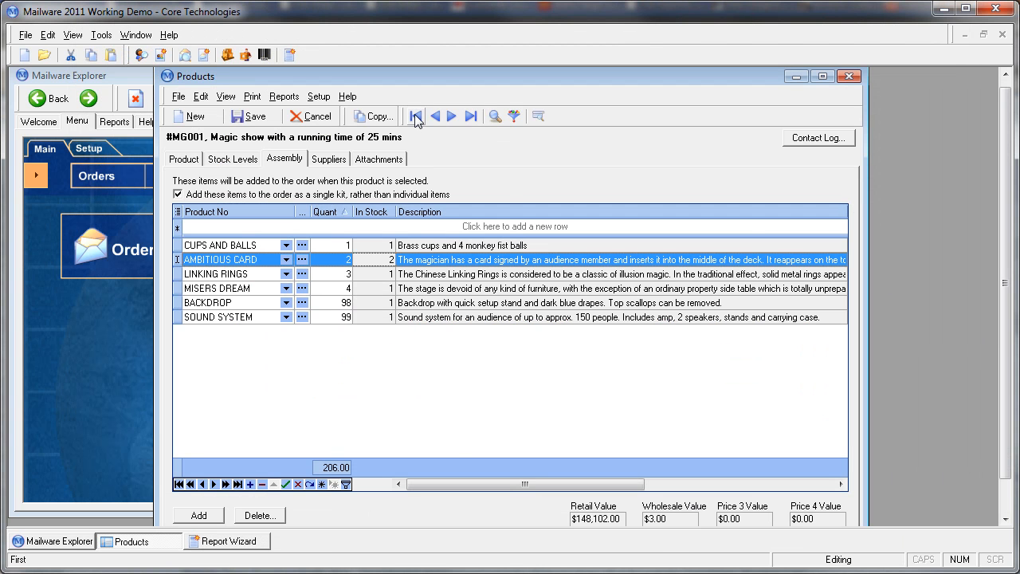
# Step: Run the This SHOW Magic Scripts report for show #MG001
pyautogui.click(284, 96)
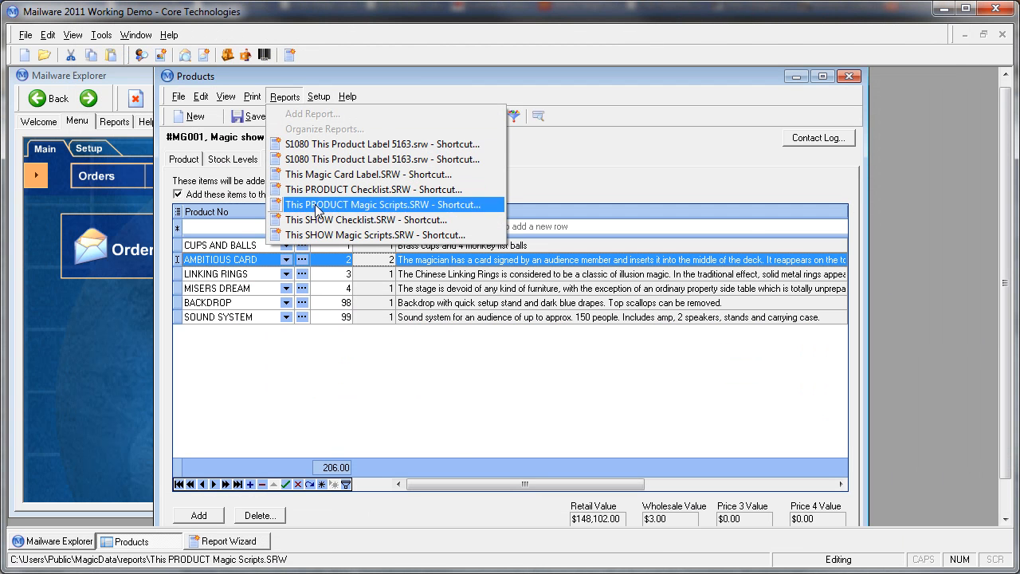
pyautogui.click(338, 235)
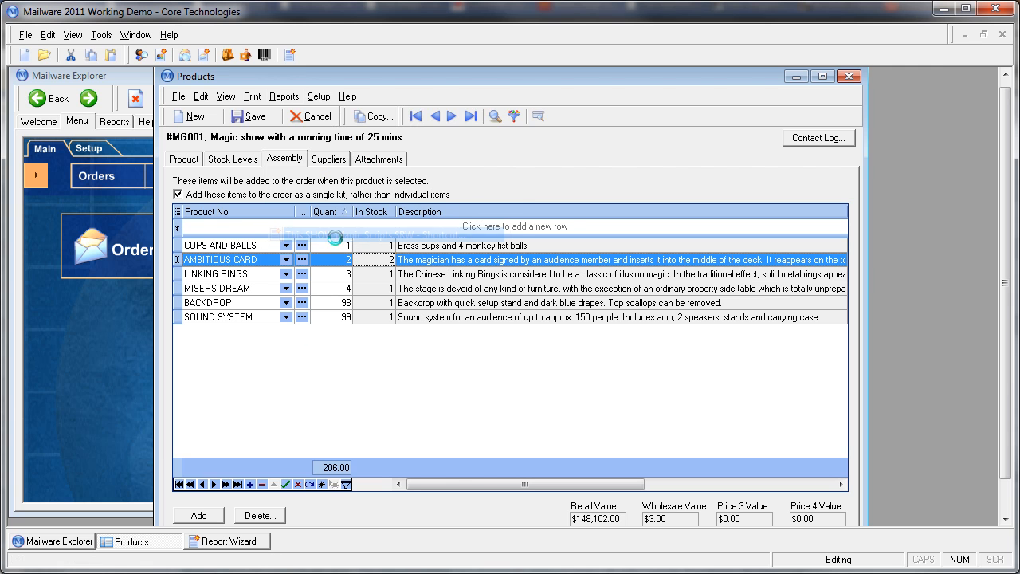